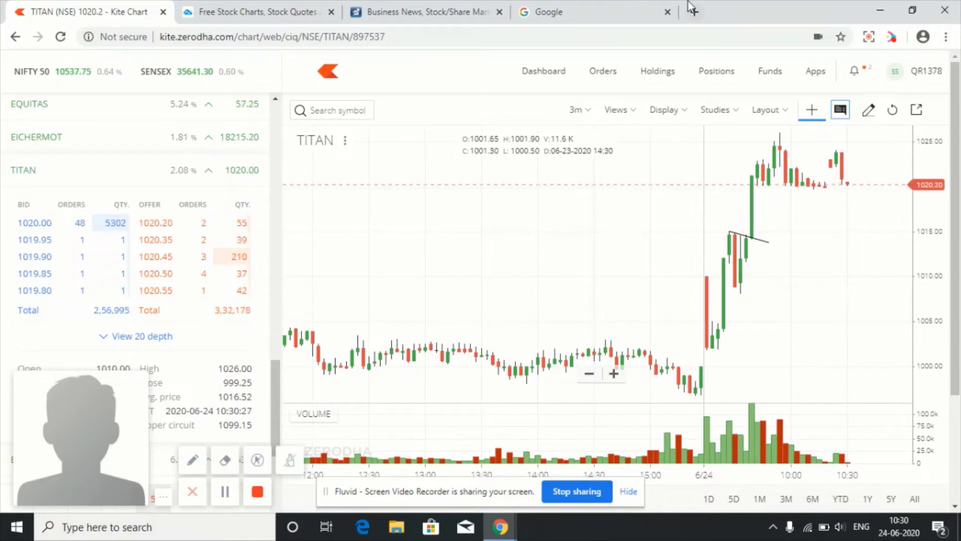
- Review the executed orders and positions summary, then return to the TITAN orders page
click(611, 80)
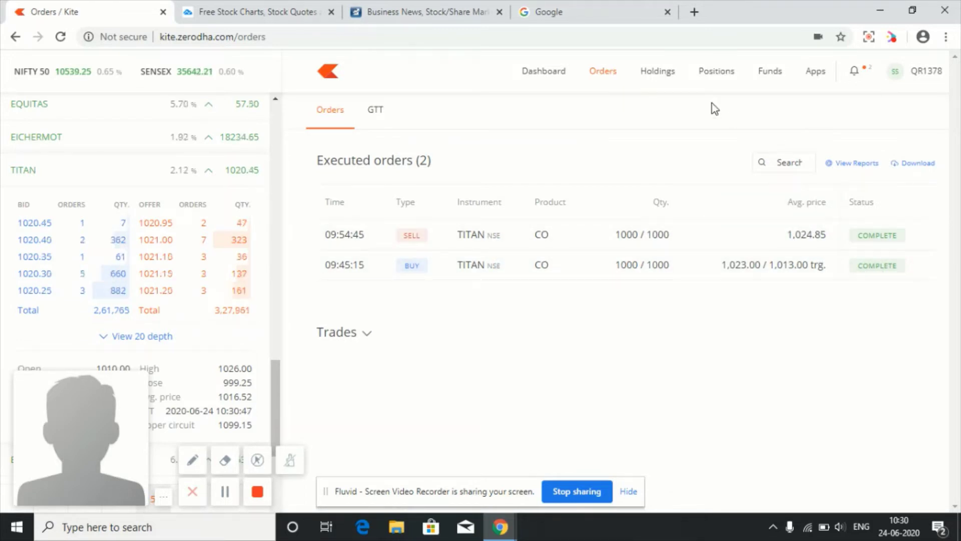
click(723, 82)
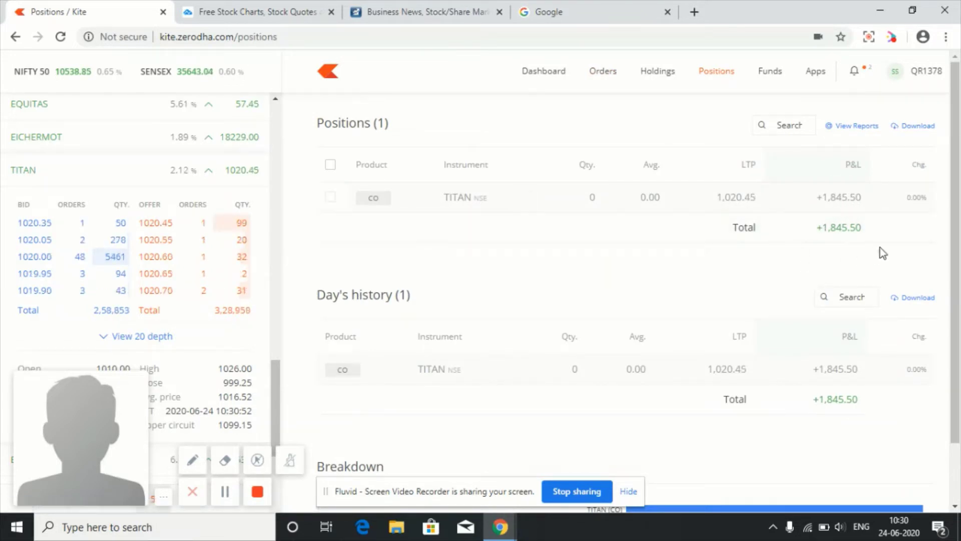
mouse_move(811, 219)
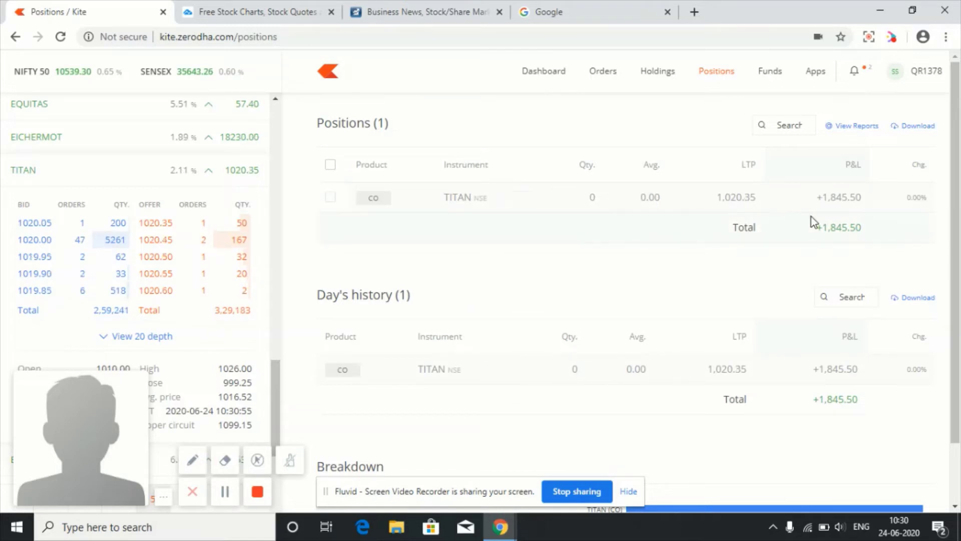
click(437, 385)
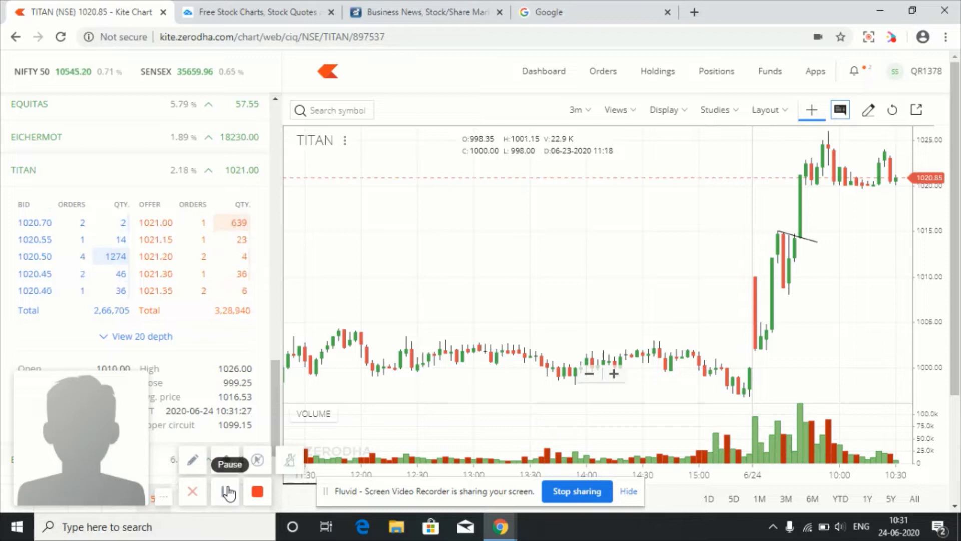
click(607, 75)
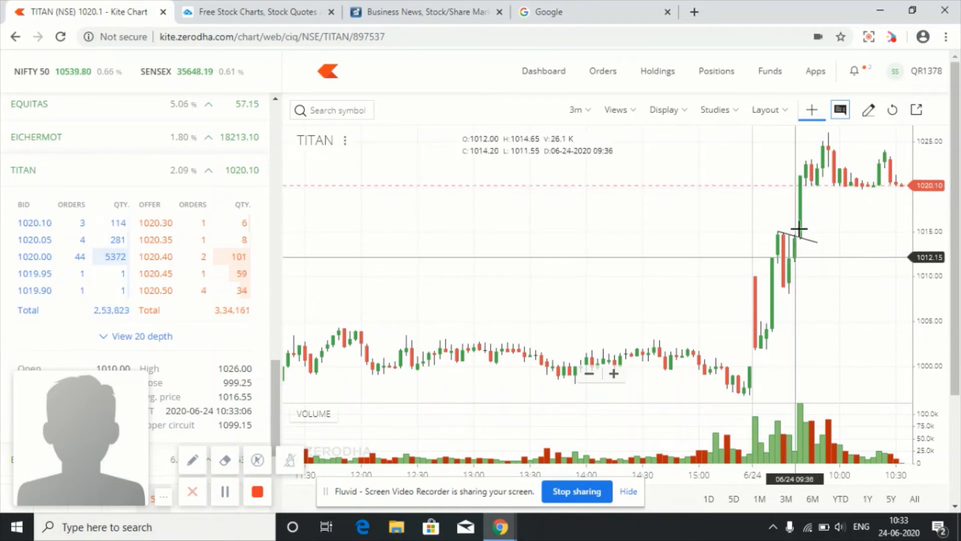
mouse_move(192, 460)
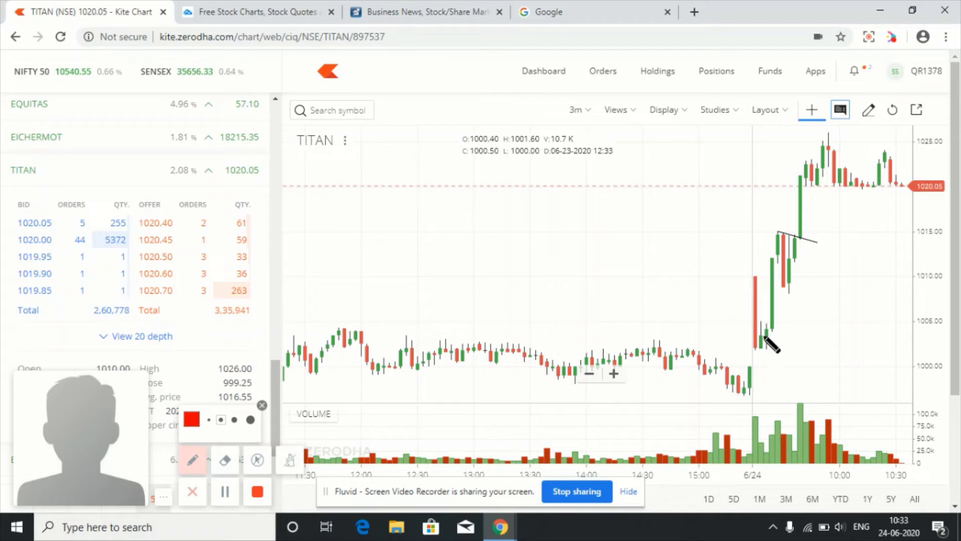
- Sketch red strokes over the breakout candles near 1015–1022, then clear all annotations
drag(764, 340, 801, 176)
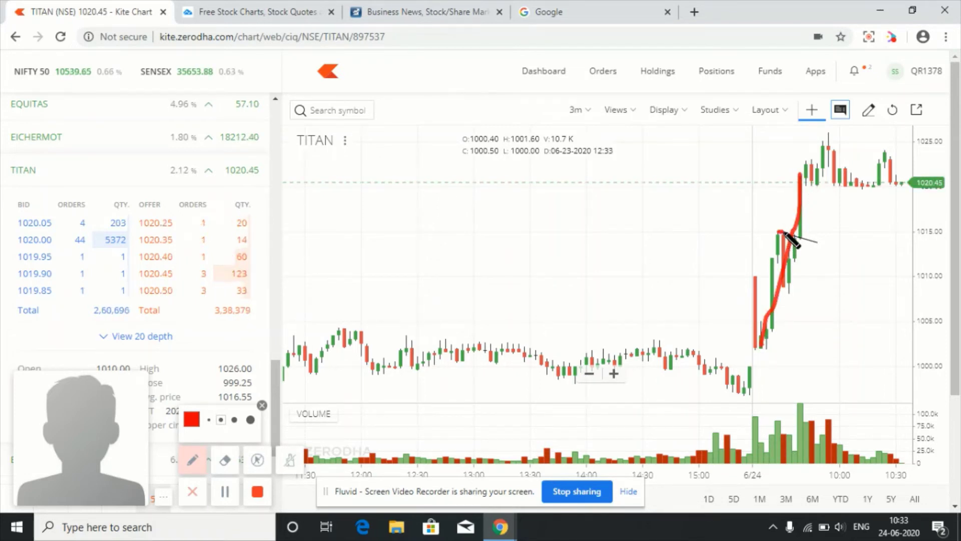
drag(786, 237, 814, 240)
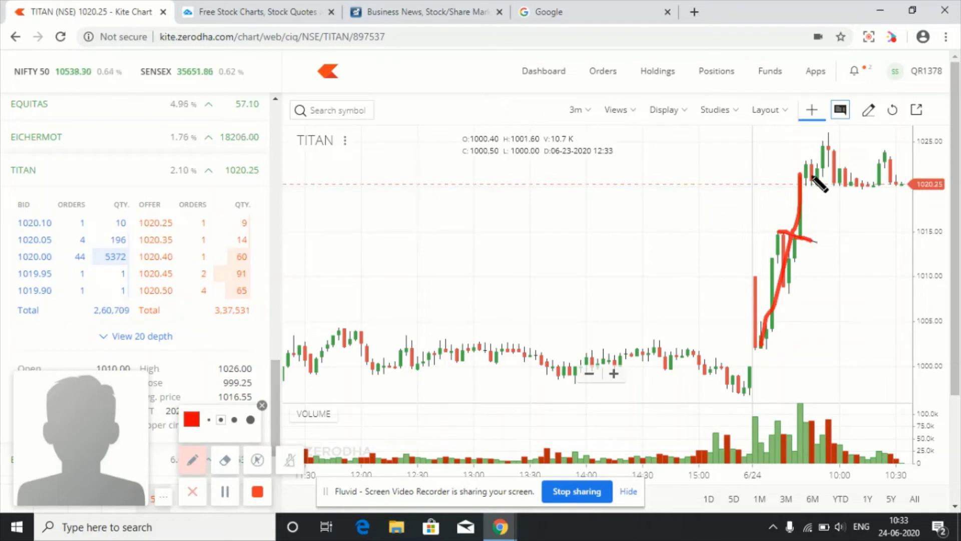
mouse_move(805, 172)
mouse_down()
mouse_move(798, 234)
mouse_move(811, 251)
mouse_move(821, 184)
mouse_up()
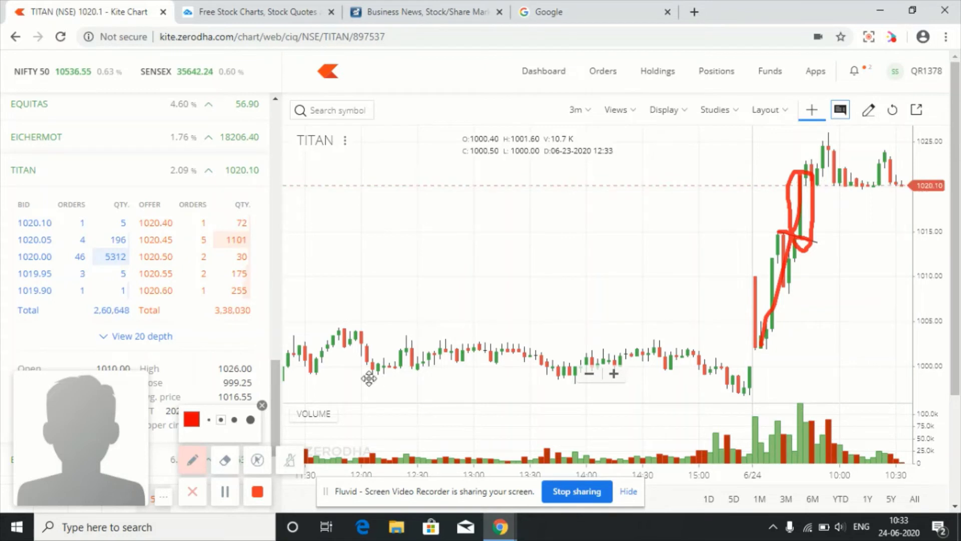
click(225, 493)
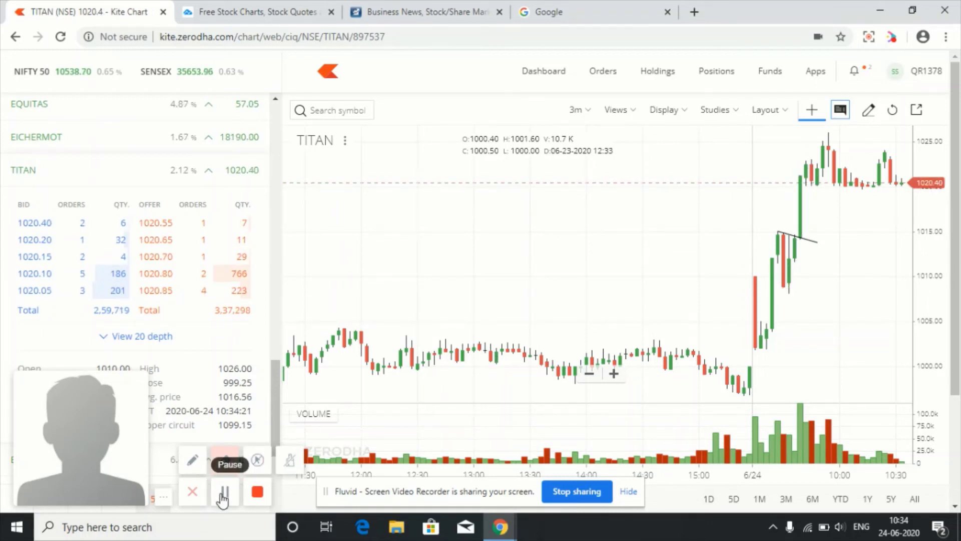
- Redraw red marks on the peak candles near 1020–1025 and a thick dash above the trend line
click(193, 459)
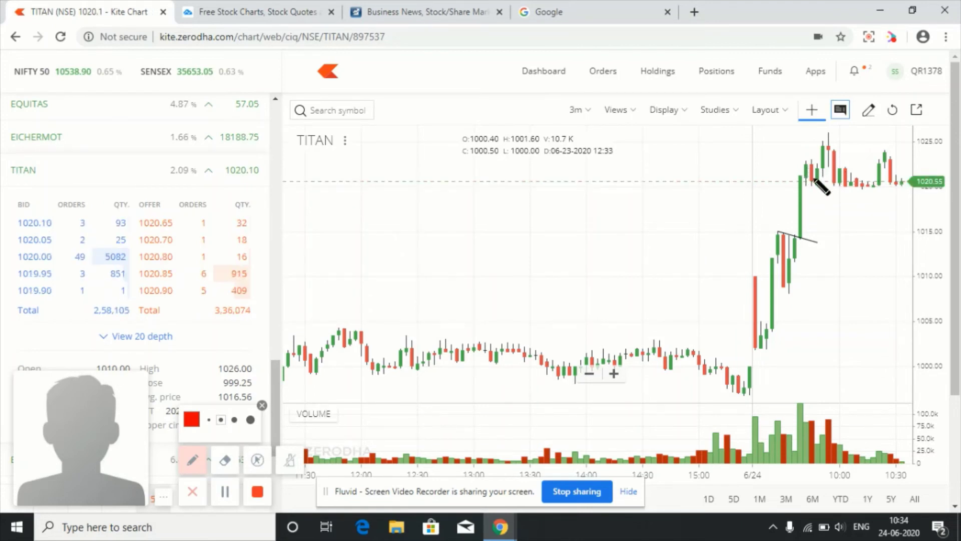
drag(811, 185, 815, 187)
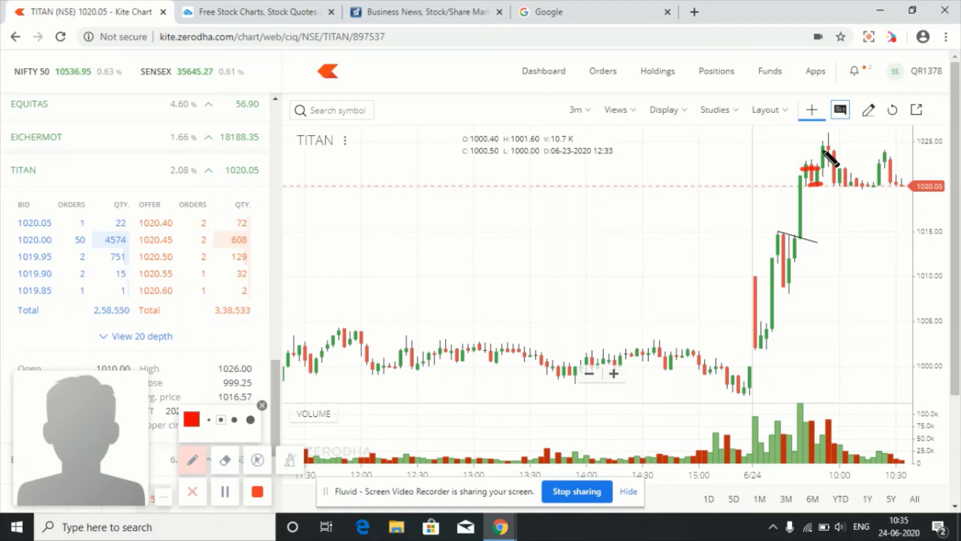
drag(806, 144, 837, 143)
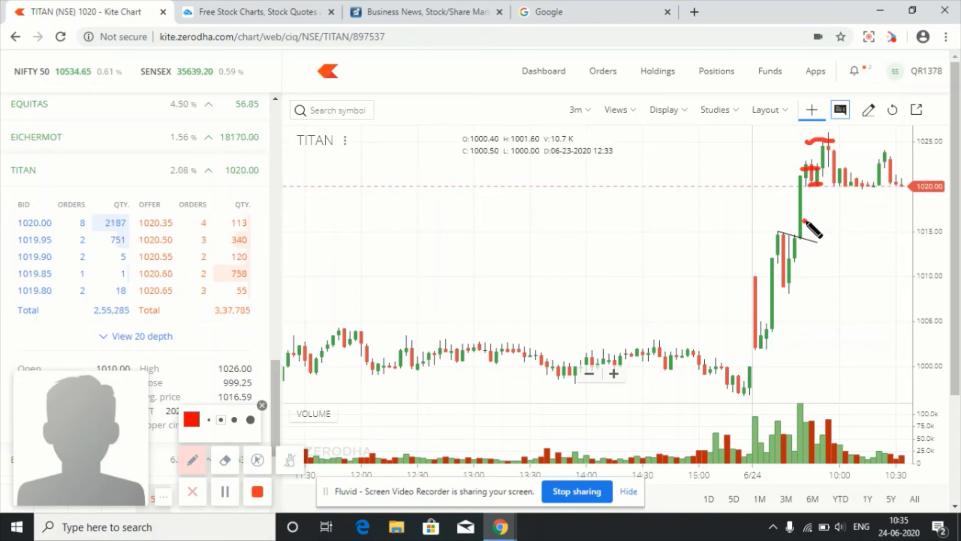
drag(804, 220, 826, 222)
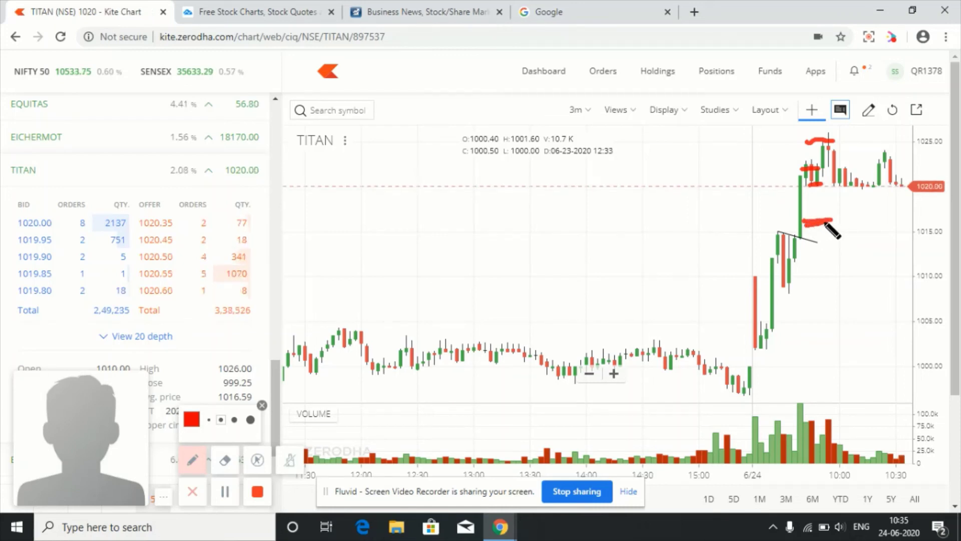
drag(825, 224, 816, 220)
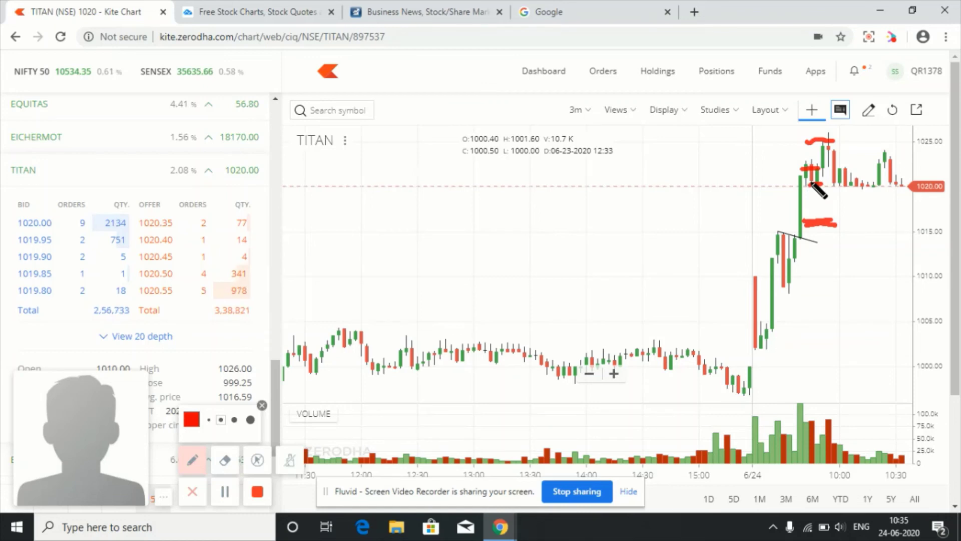
drag(812, 182, 827, 141)
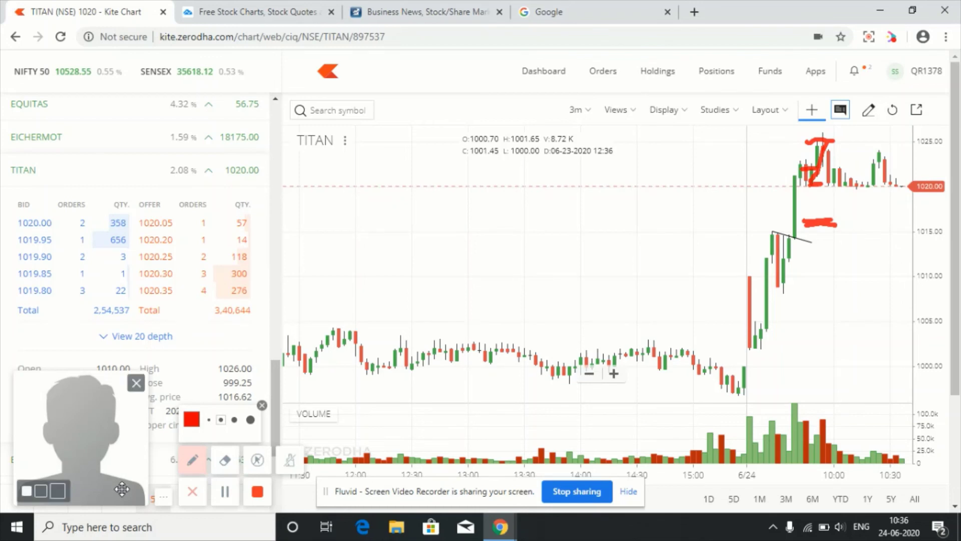
- Bring up the executed orders page, opening and then dismissing the taskbar calendar
click(258, 459)
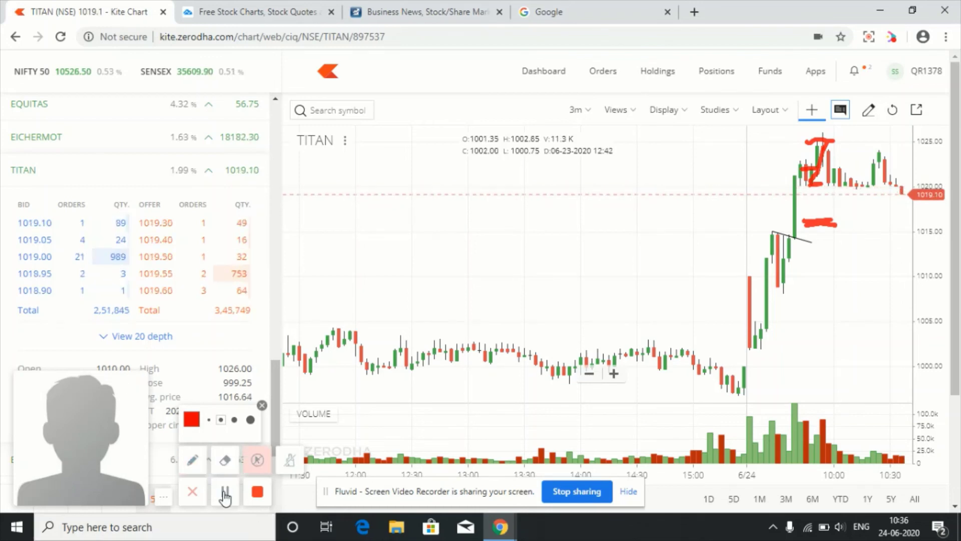
click(612, 82)
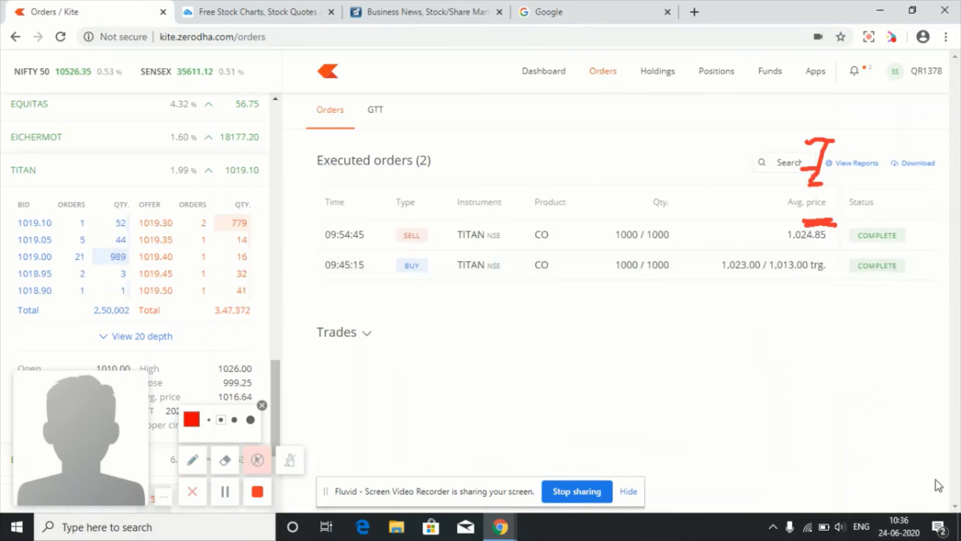
click(900, 535)
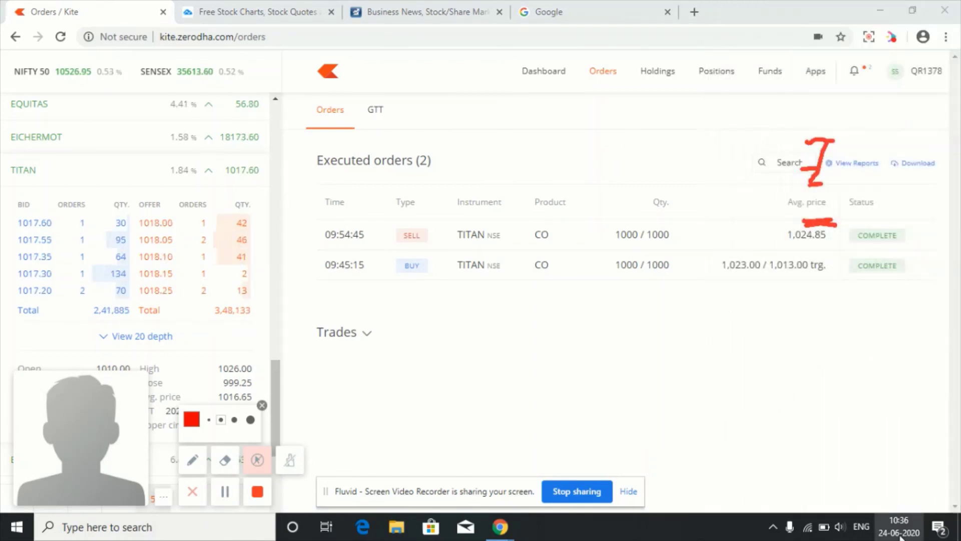
click(900, 526)
click(901, 525)
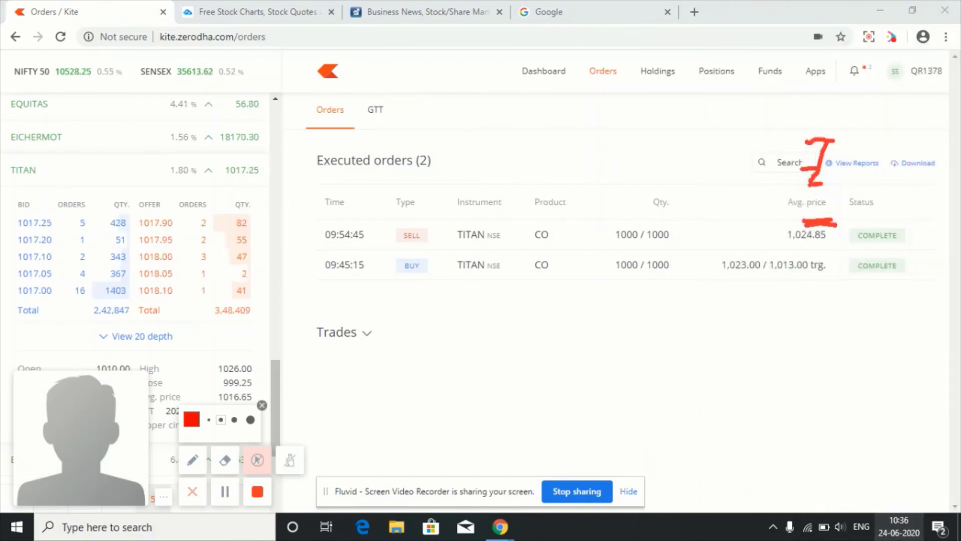
click(900, 526)
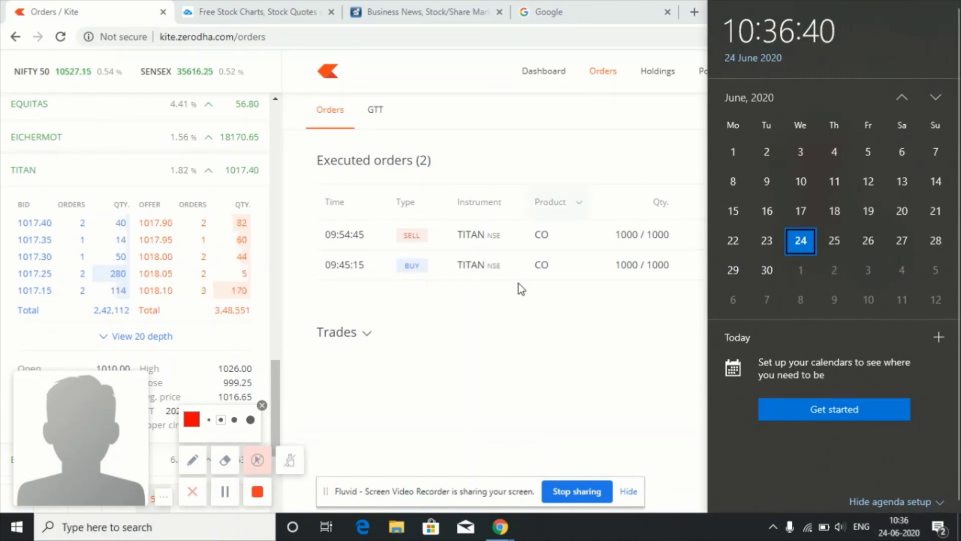
click(516, 310)
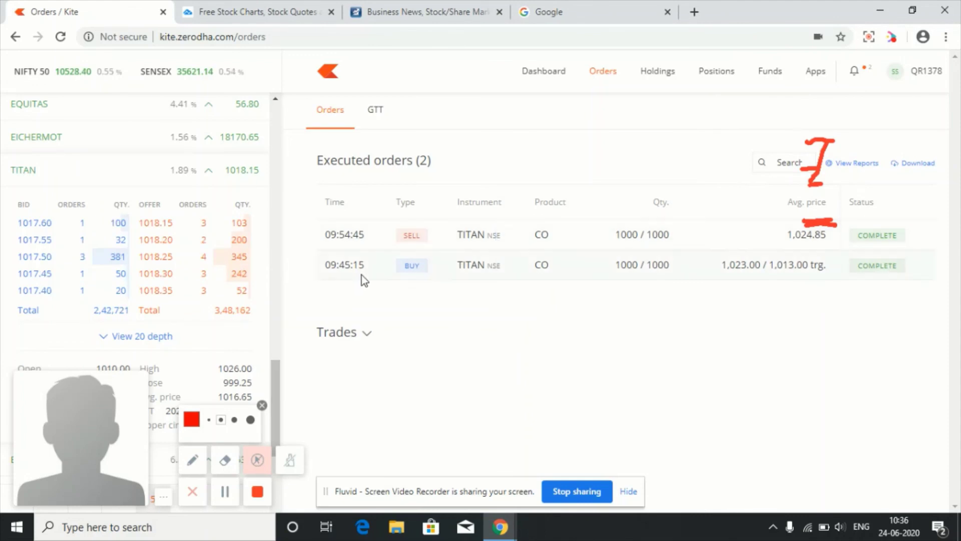